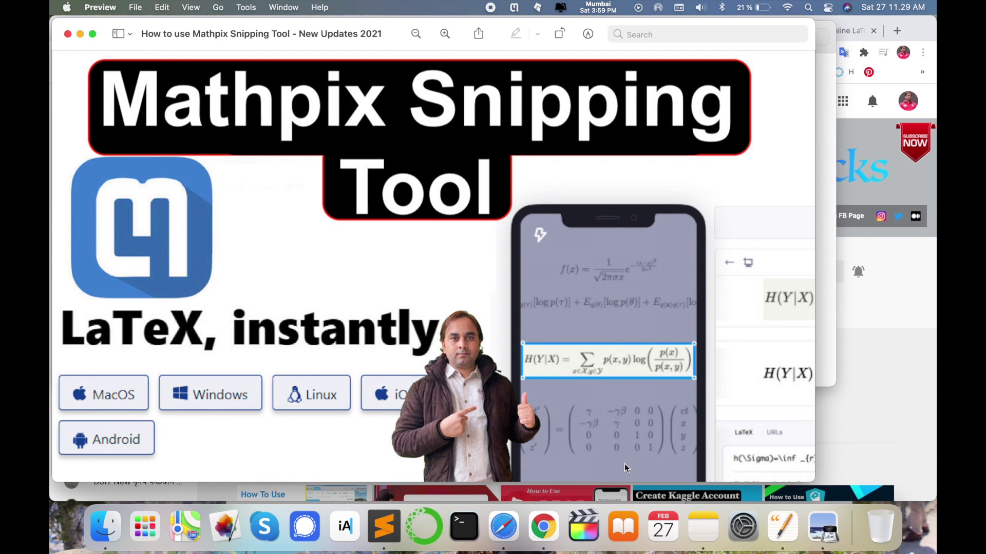
pyautogui.press('XF86MonBrightnessDown')
pyautogui.click(892, 426)
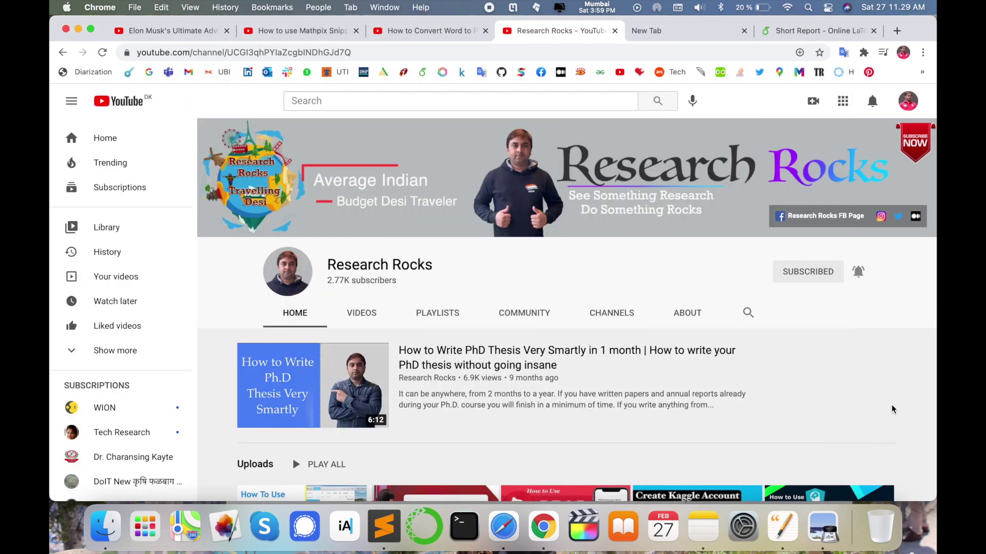
pyautogui.click(686, 30)
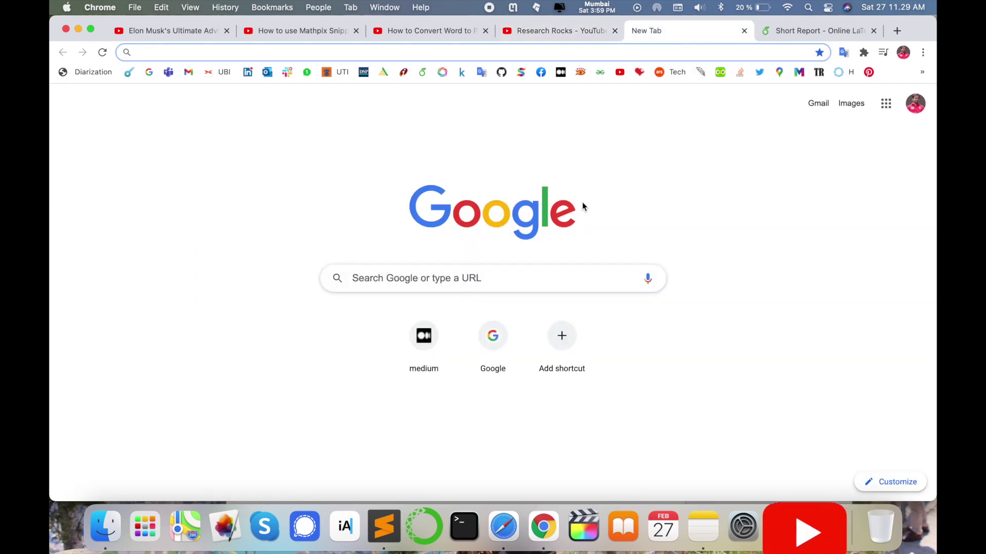
pyautogui.click(493, 339)
pyautogui.write('https://mathpix.com/')
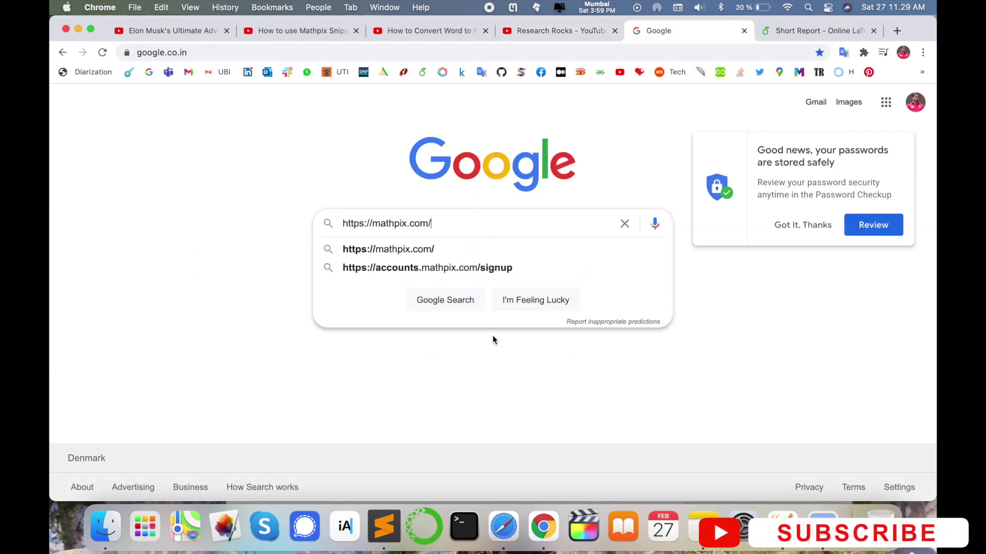
pyautogui.press('Return')
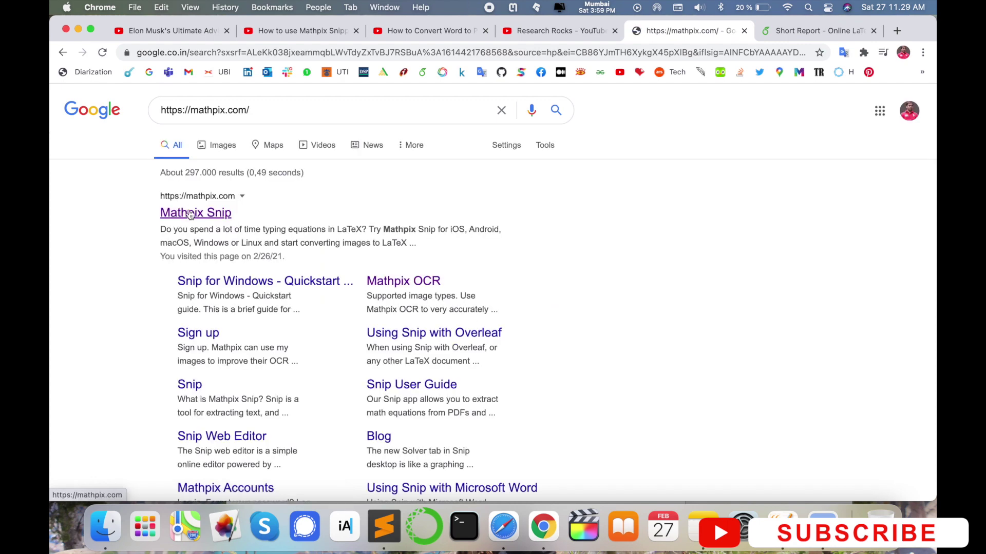
pyautogui.click(190, 214)
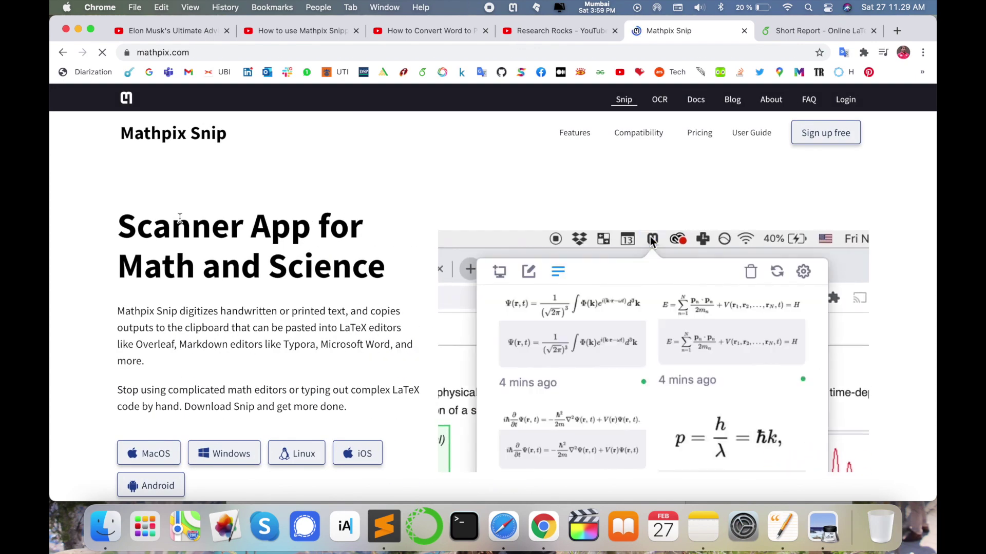
pyautogui.scroll(-1, 180, 219)
pyautogui.scroll(1, 179, 219)
pyautogui.scroll(-2, 180, 216)
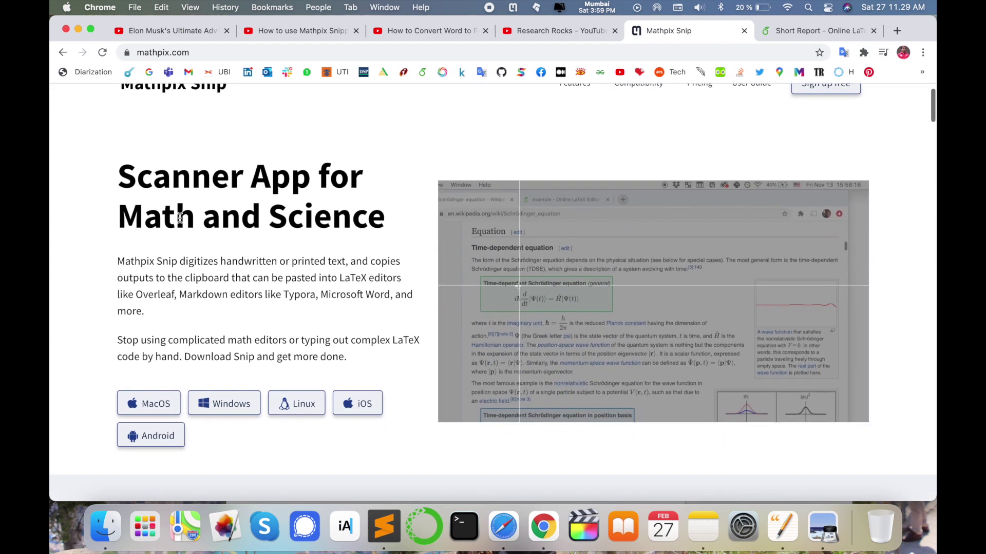
pyautogui.scroll(-1, 185, 223)
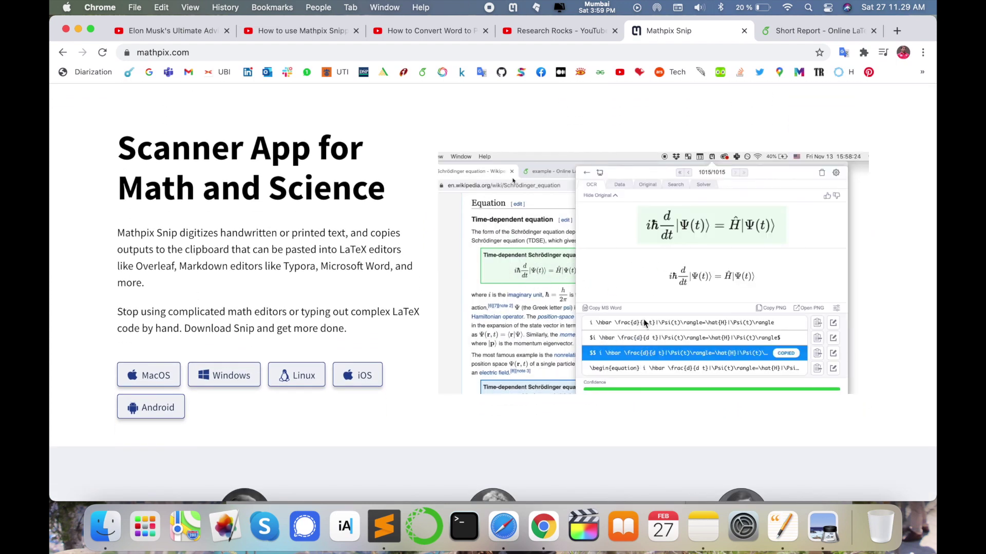
pyautogui.scroll(-2, 204, 249)
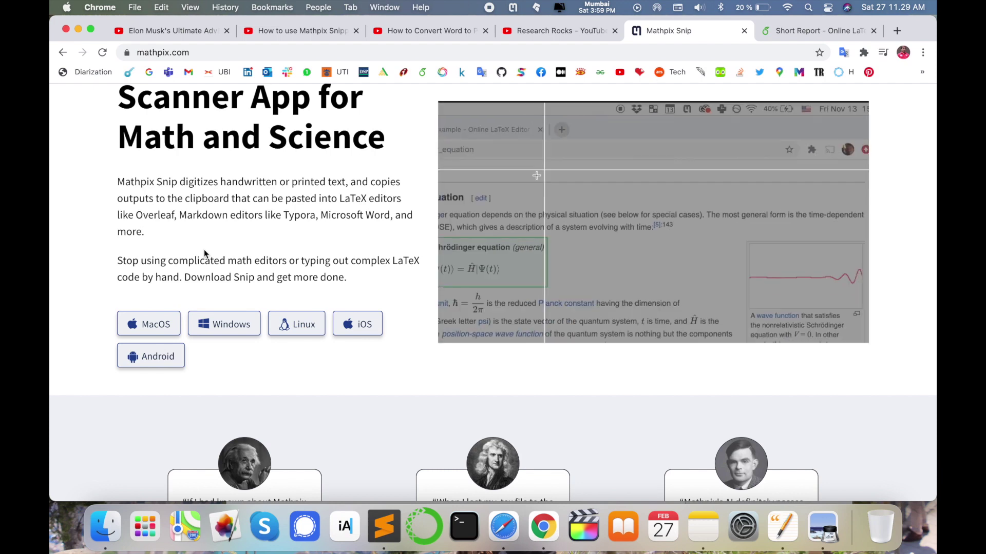
pyautogui.scroll(1, 203, 251)
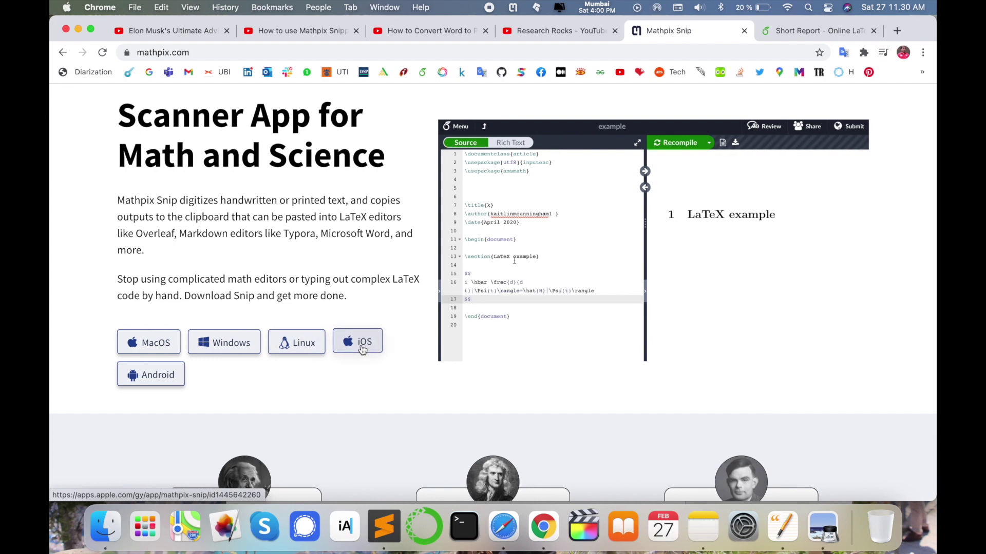
# Download and open the macOS snip.dmg installer from mathpix.com, then show Launchpad's app grid.
pyautogui.click(160, 379)
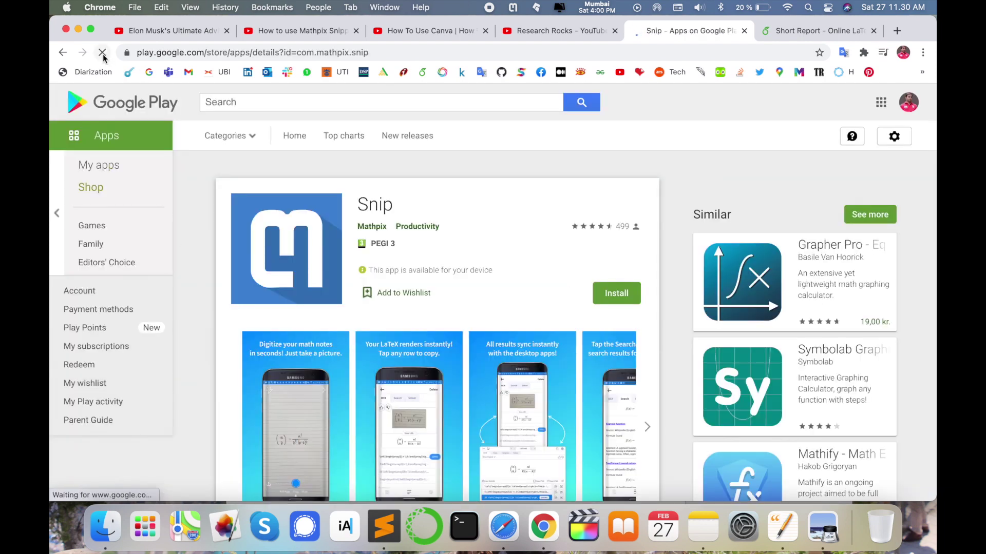
pyautogui.click(65, 51)
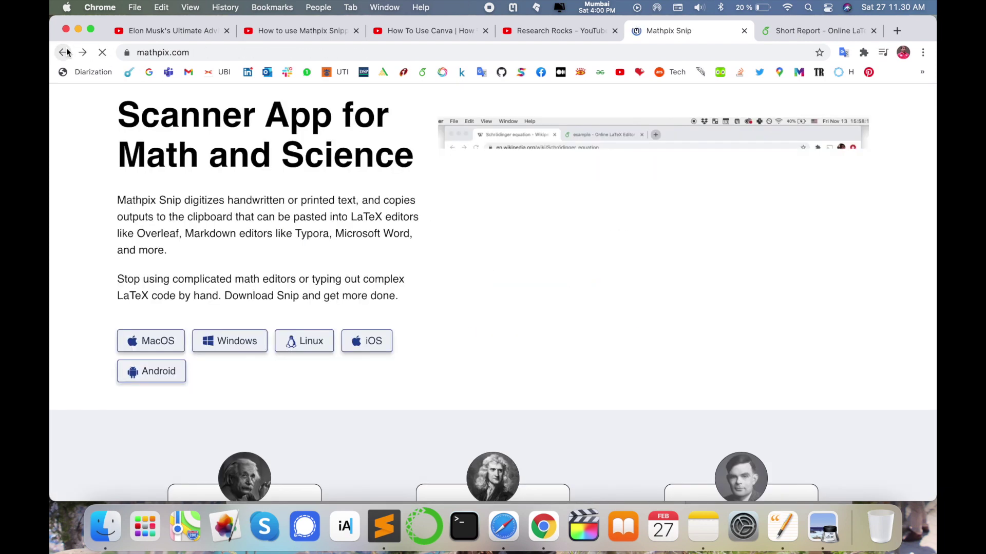
pyautogui.click(153, 348)
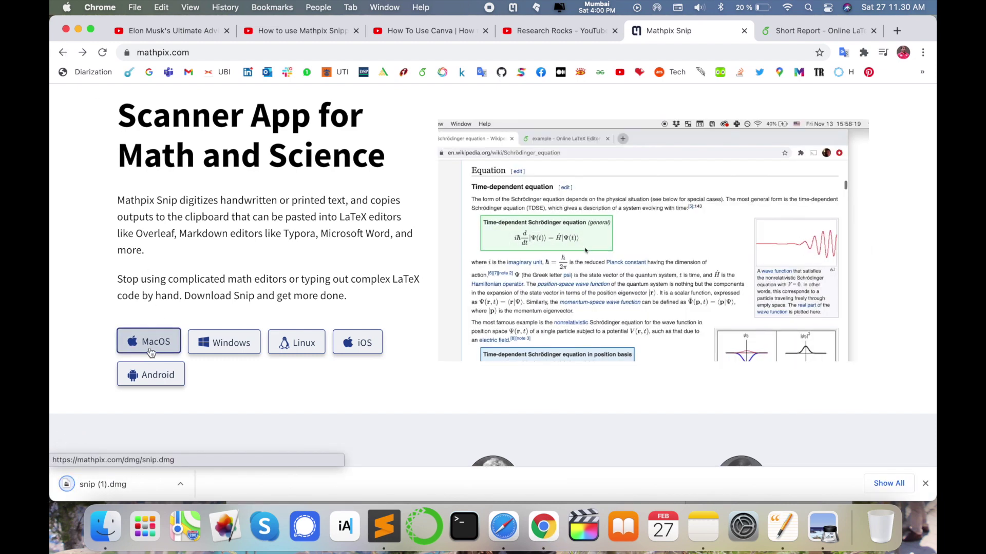
pyautogui.click(124, 486)
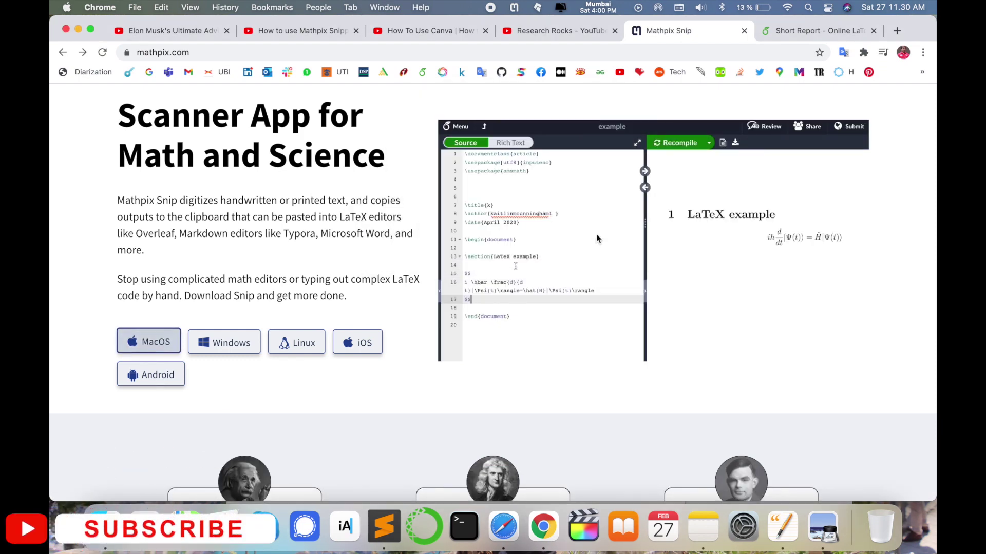
pyautogui.scroll(3, 377, 270)
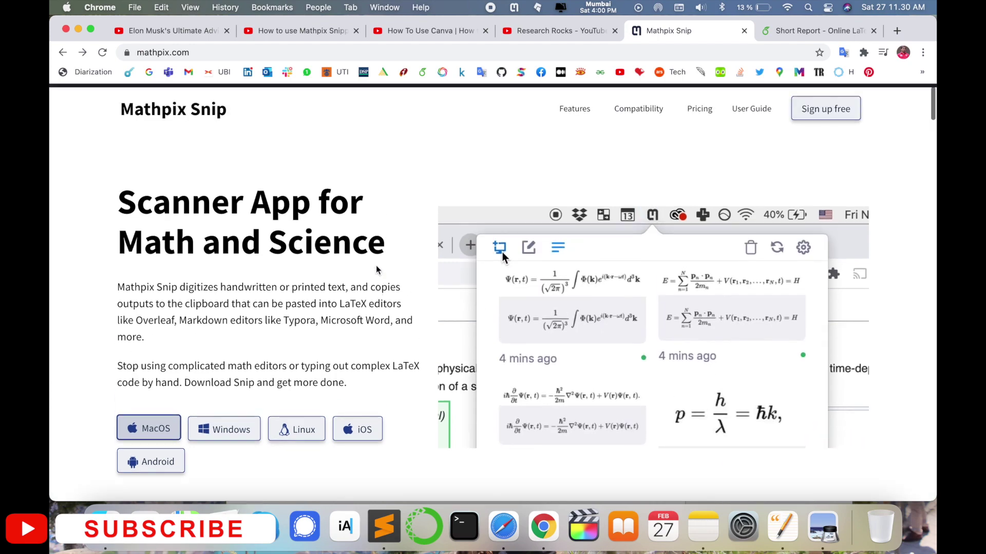
pyautogui.scroll(1, 376, 270)
pyautogui.click(143, 528)
# Launch Mathpix Snipping Tool from Launchpad, view its latest snip, then load Google in a new tab.
pyautogui.click(246, 460)
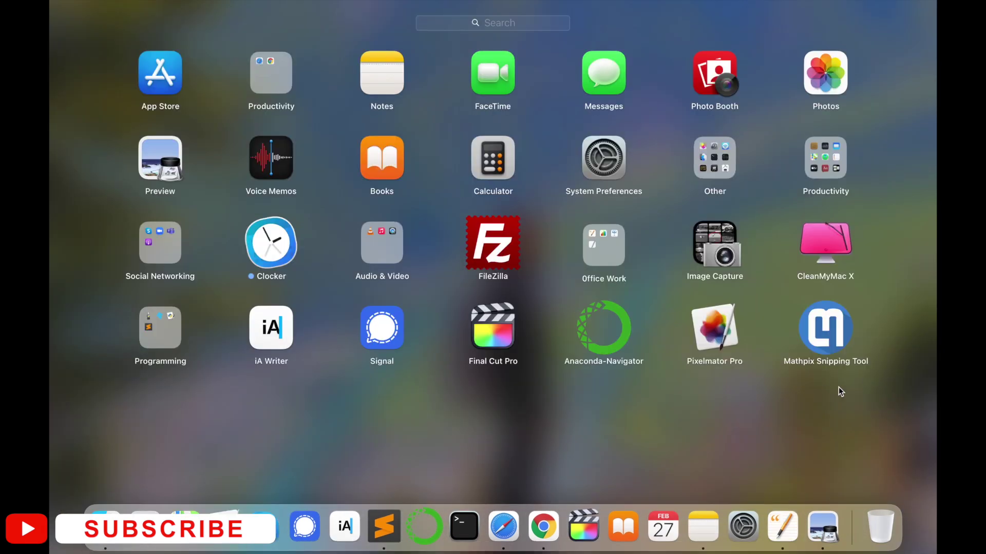
pyautogui.click(822, 354)
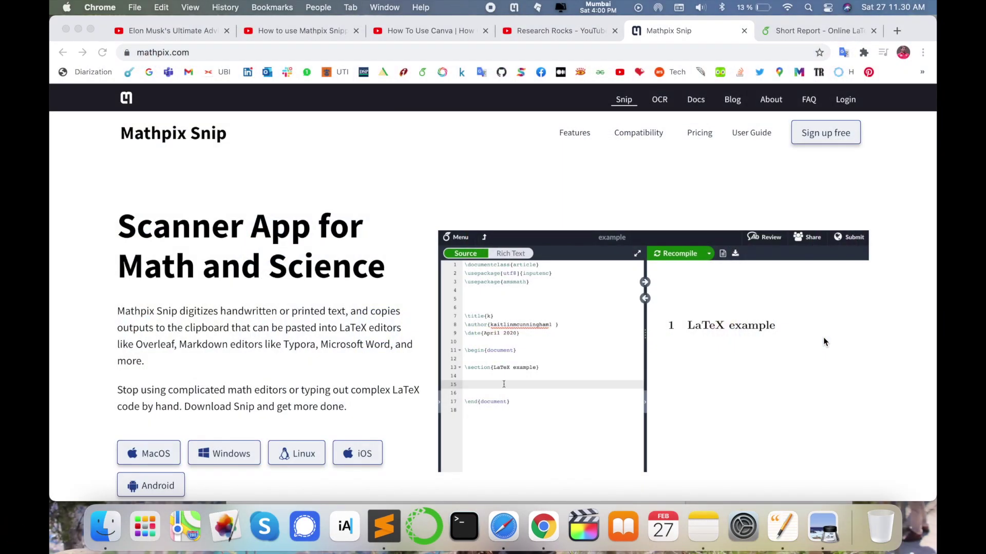
pyautogui.click(515, 9)
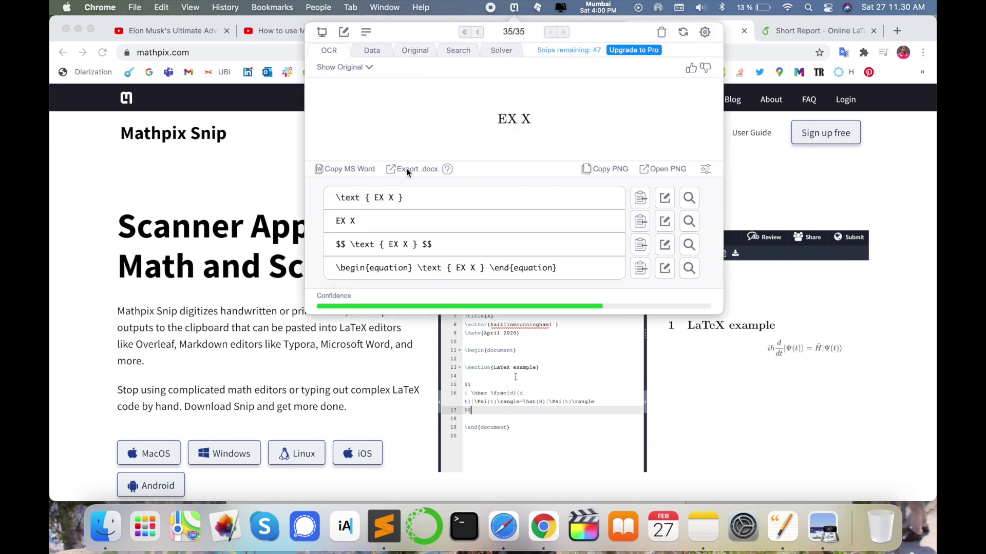
pyautogui.click(671, 30)
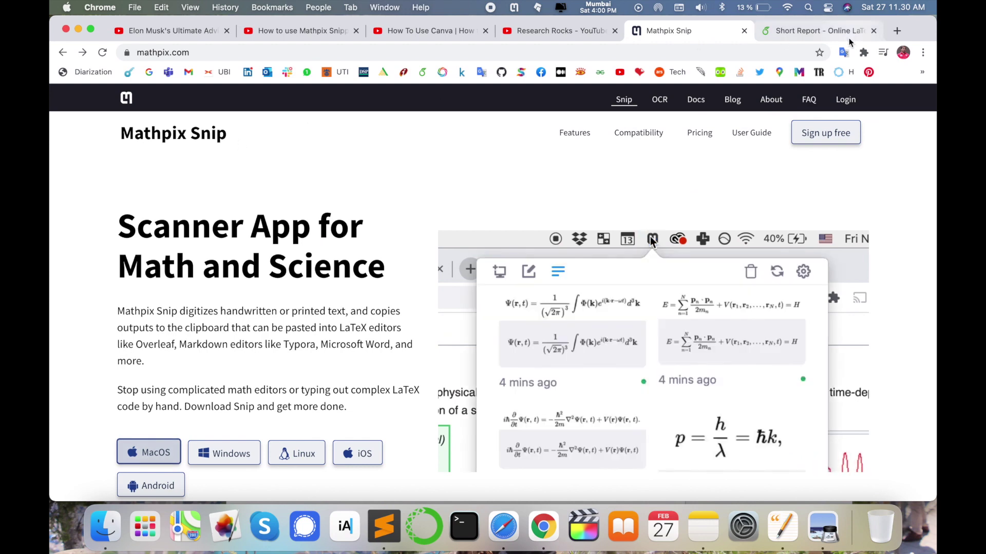
pyautogui.click(895, 32)
pyautogui.click(494, 344)
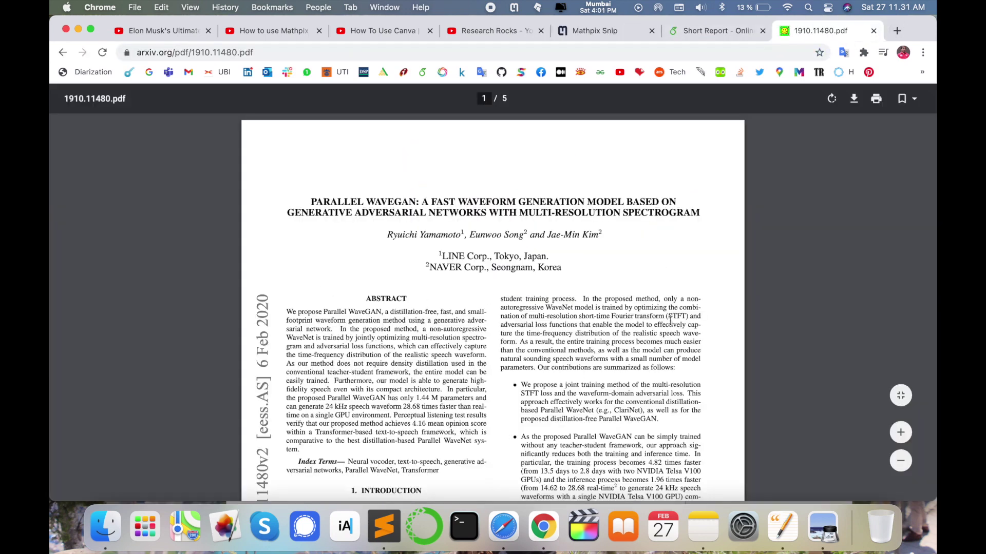
pyautogui.scroll(-2, 671, 320)
pyautogui.scroll(-2, 671, 320)
pyautogui.scroll(-5, 670, 321)
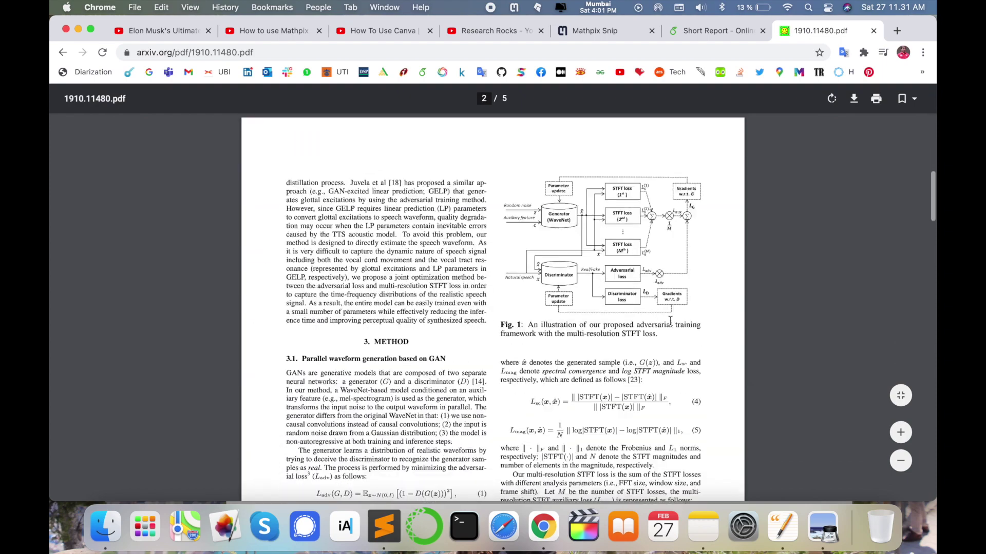
pyautogui.scroll(-2, 670, 321)
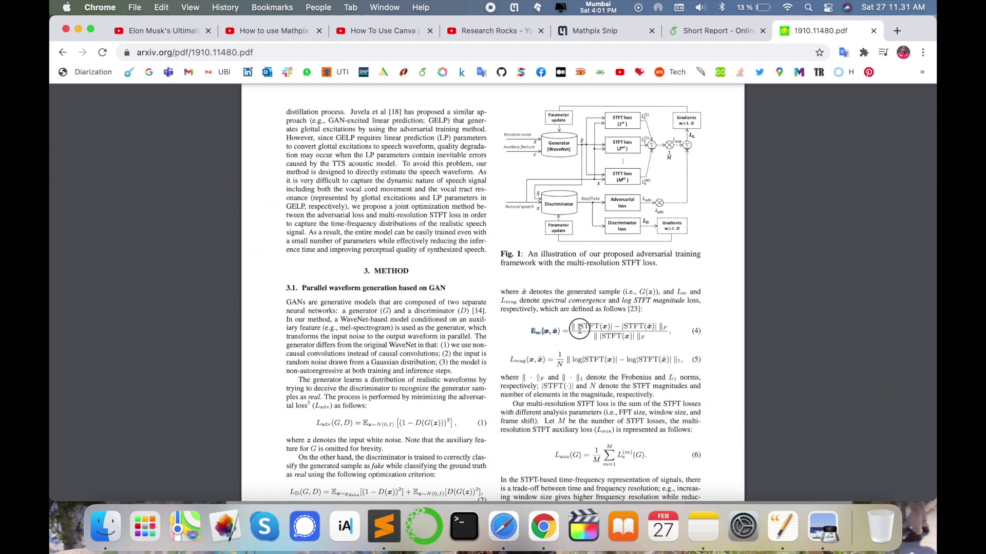
pyautogui.moveTo(578, 329); pyautogui.dragTo(661, 333)
pyautogui.scroll(-1, 661, 333)
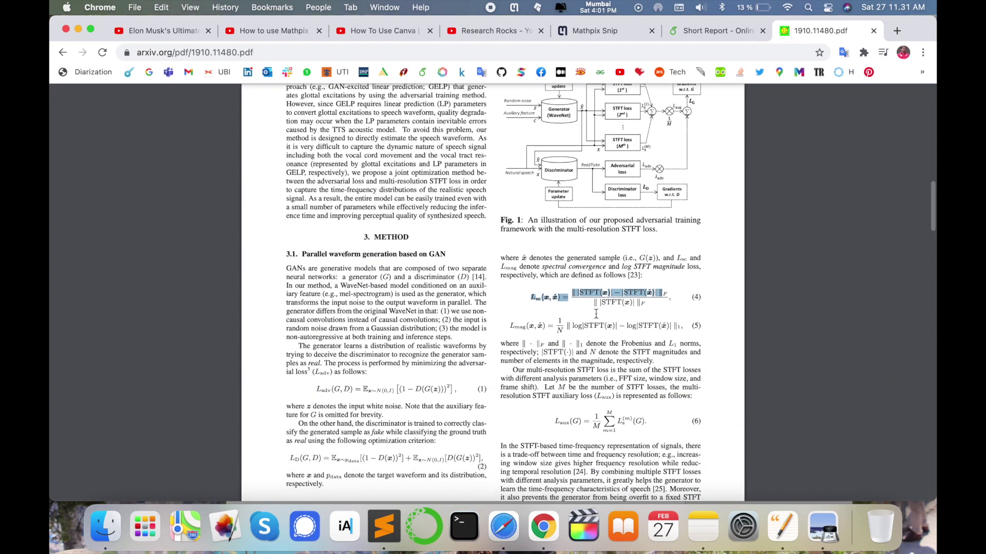
# Clear the equation (4) selection in arXiv paper 1910.11480 and bring up the Short Report Overleaf project.
pyautogui.click(355, 383)
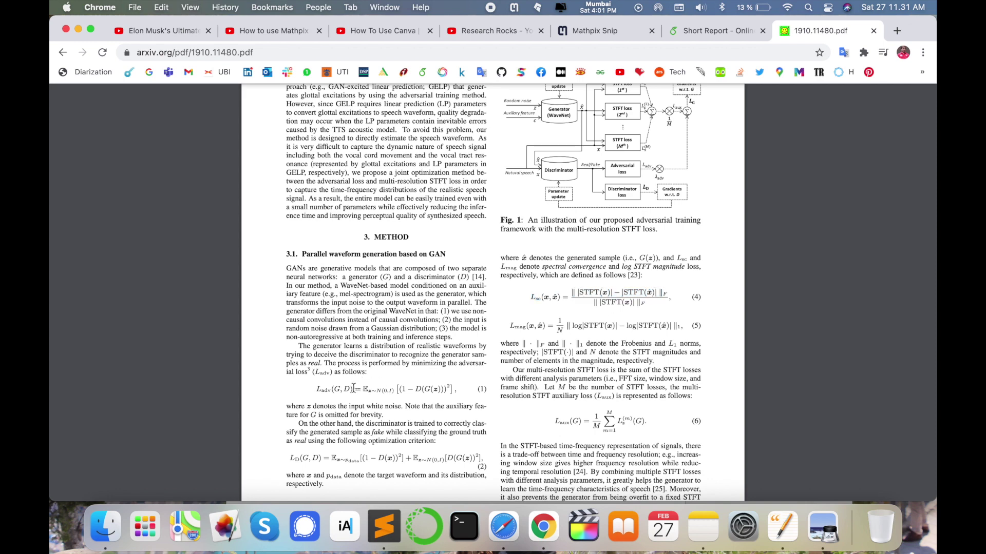
pyautogui.scroll(-2, 355, 389)
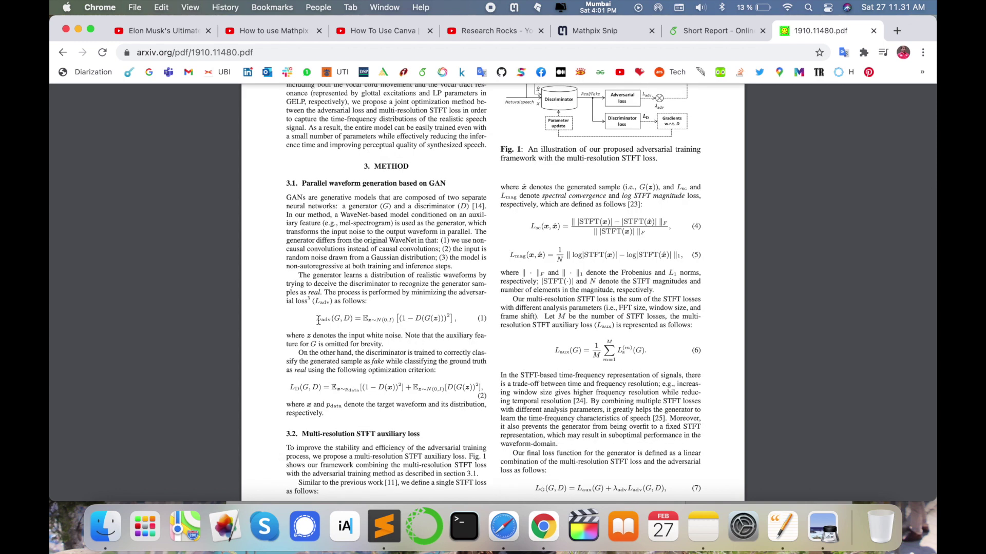
pyautogui.click(716, 31)
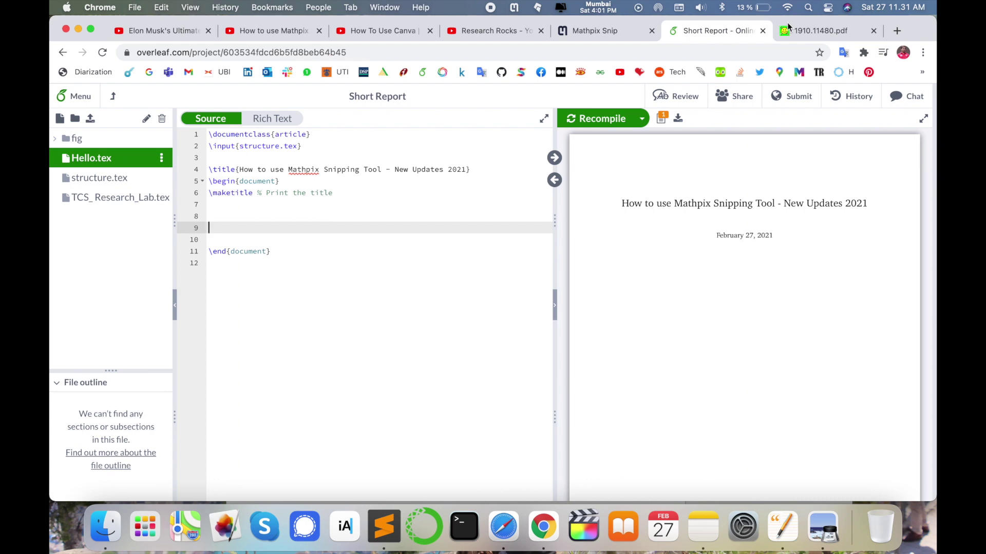
# Snip the L_adv adversarial loss, equation (1), from the arXiv PDF and copy its plain LaTeX.
pyautogui.click(820, 30)
pyautogui.scroll(-1, 402, 255)
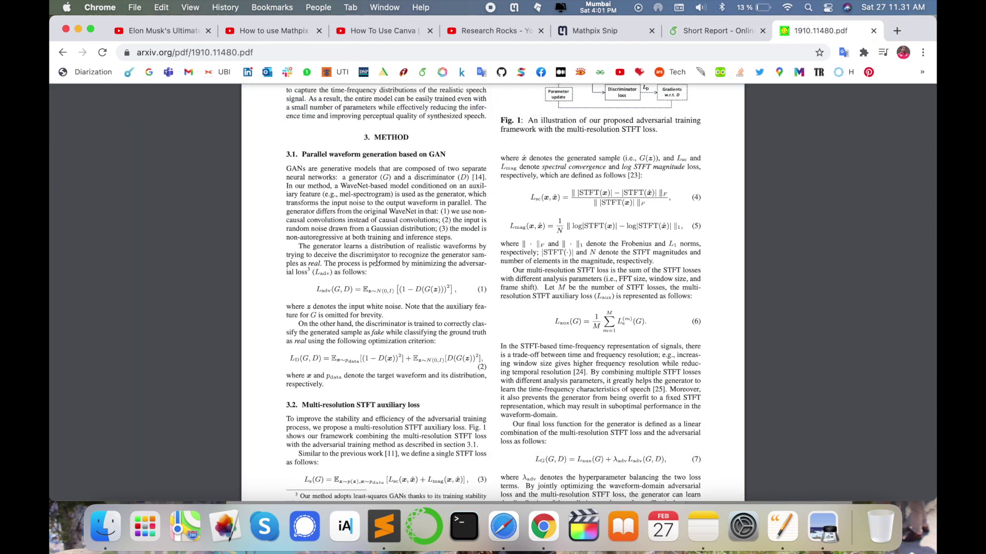
pyautogui.click(514, 7)
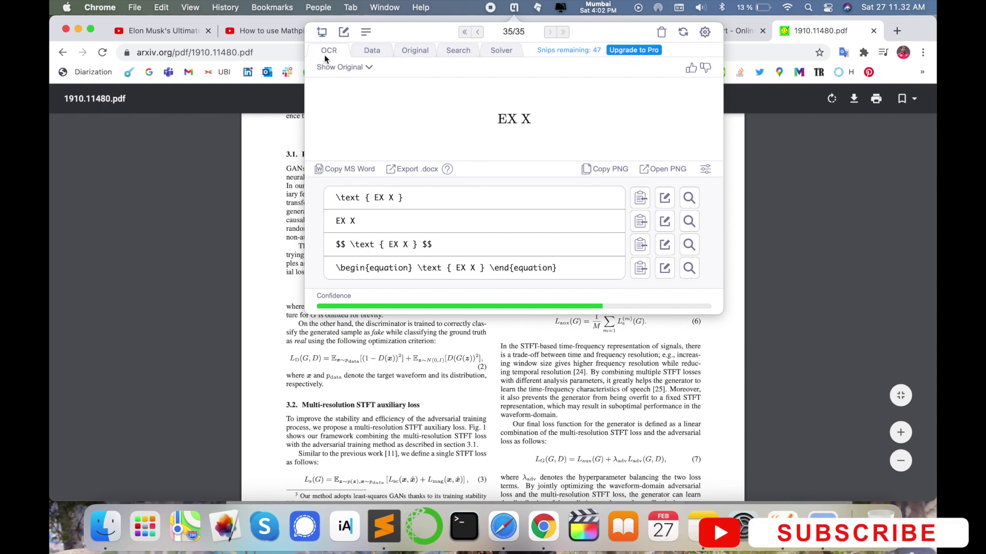
pyautogui.click(320, 32)
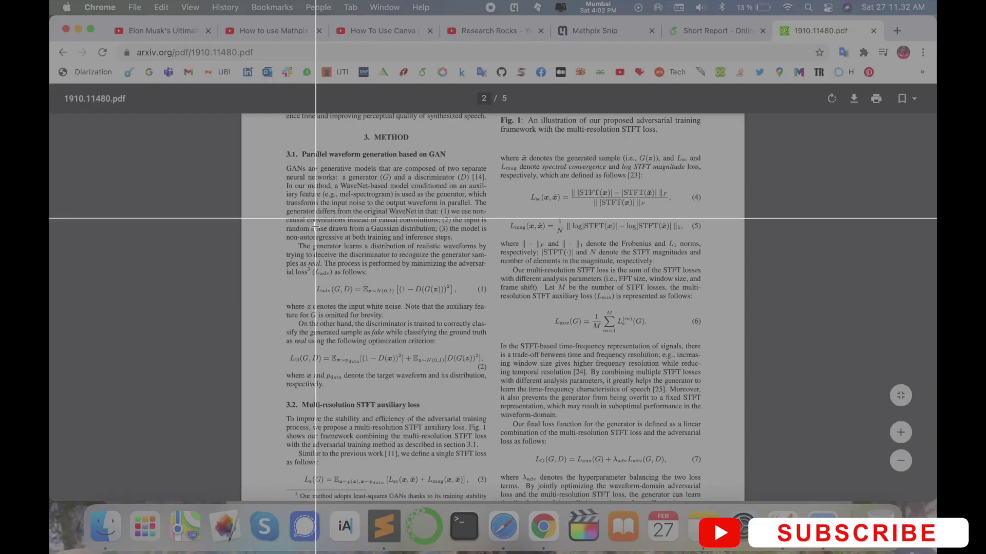
pyautogui.moveTo(314, 279); pyautogui.dragTo(468, 301)
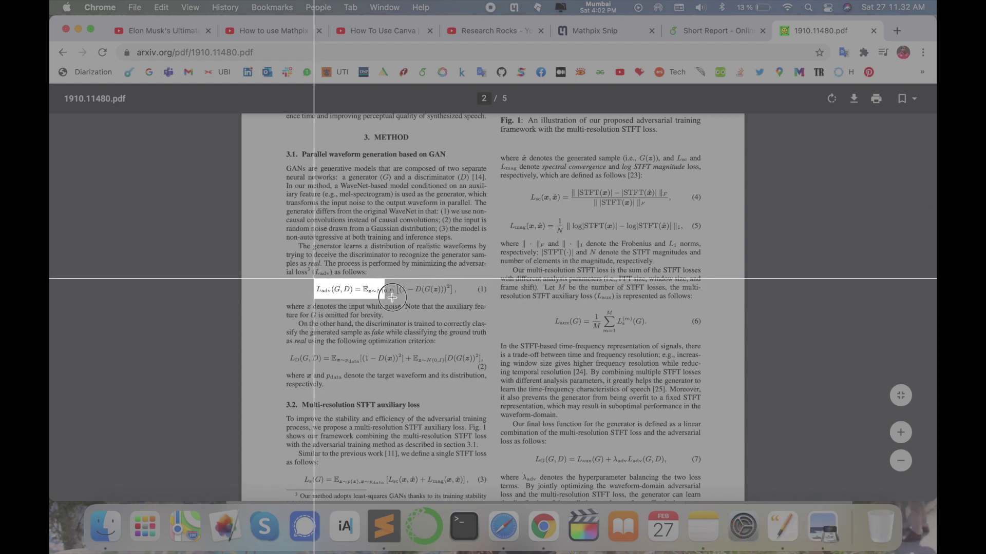
pyautogui.moveTo(468, 300); pyautogui.dragTo(489, 300)
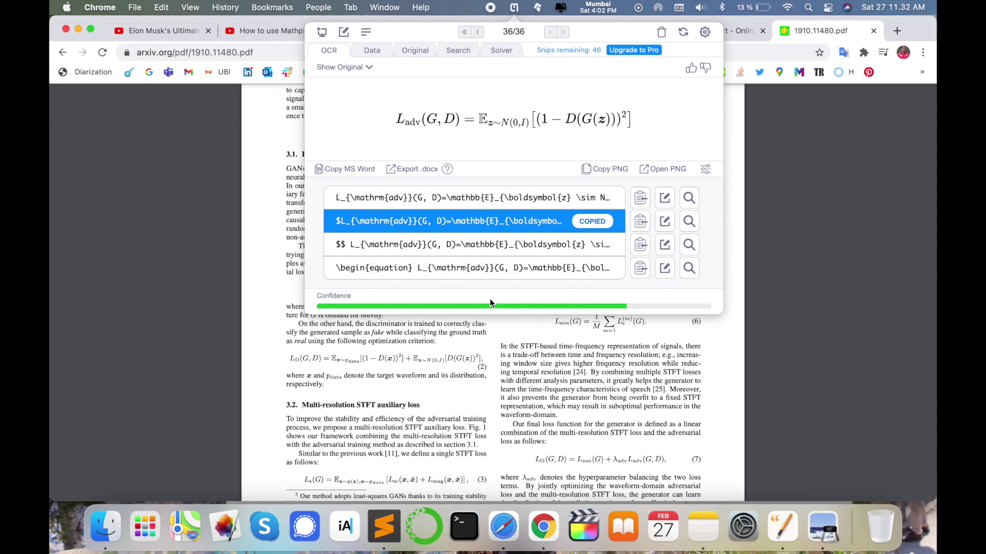
pyautogui.click(595, 206)
pyautogui.click(735, 31)
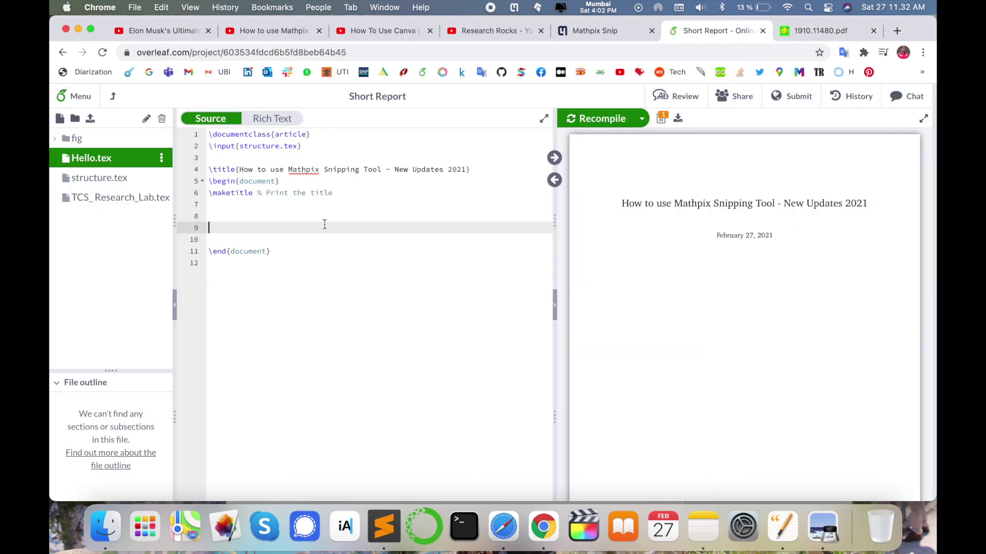
# Paste the L_adv LaTeX at line 8 of the Short Report and delete the duplicate on line 11.
pyautogui.click(292, 219)
pyautogui.press('super+v')
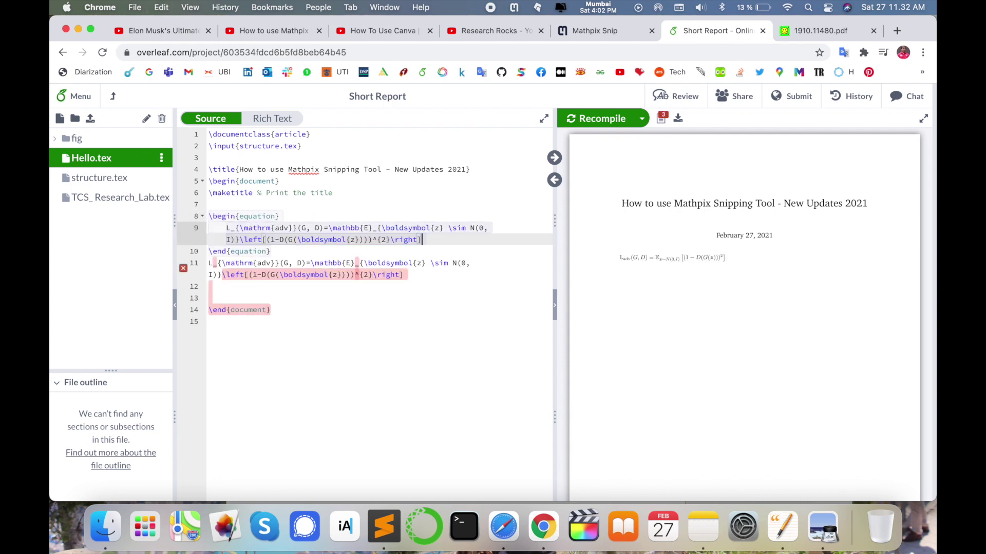
pyautogui.moveTo(422, 276); pyautogui.dragTo(208, 262)
pyautogui.press('BackSpace')
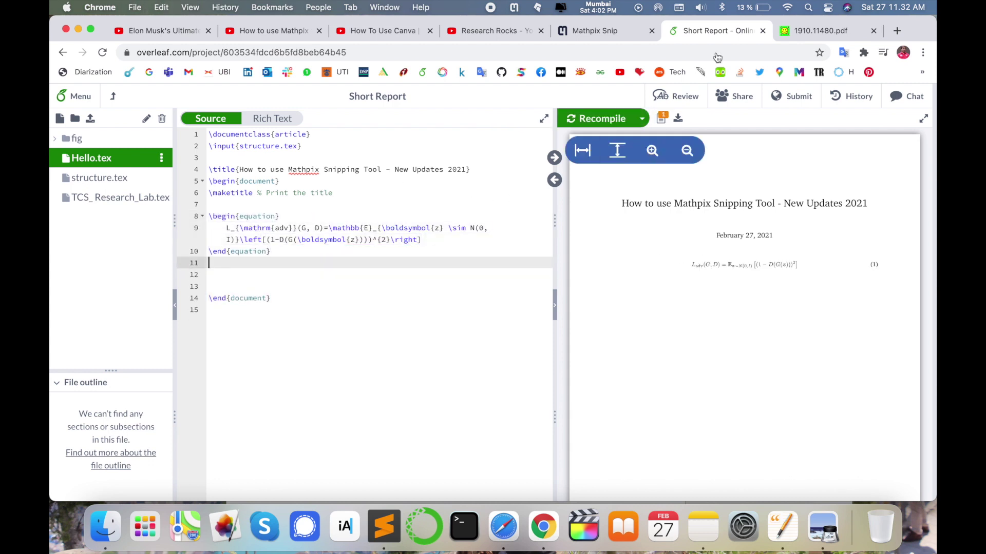
pyautogui.click(803, 30)
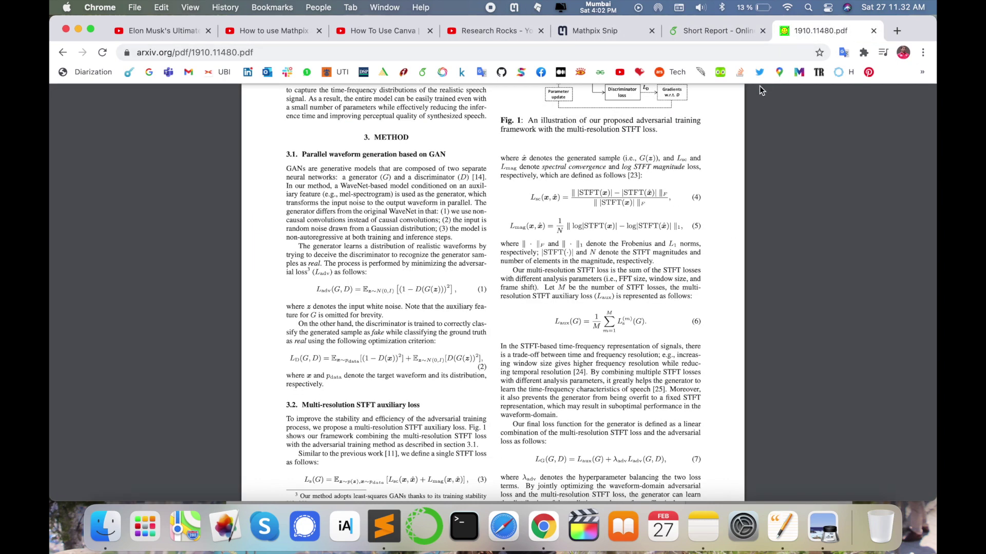
pyautogui.click(718, 32)
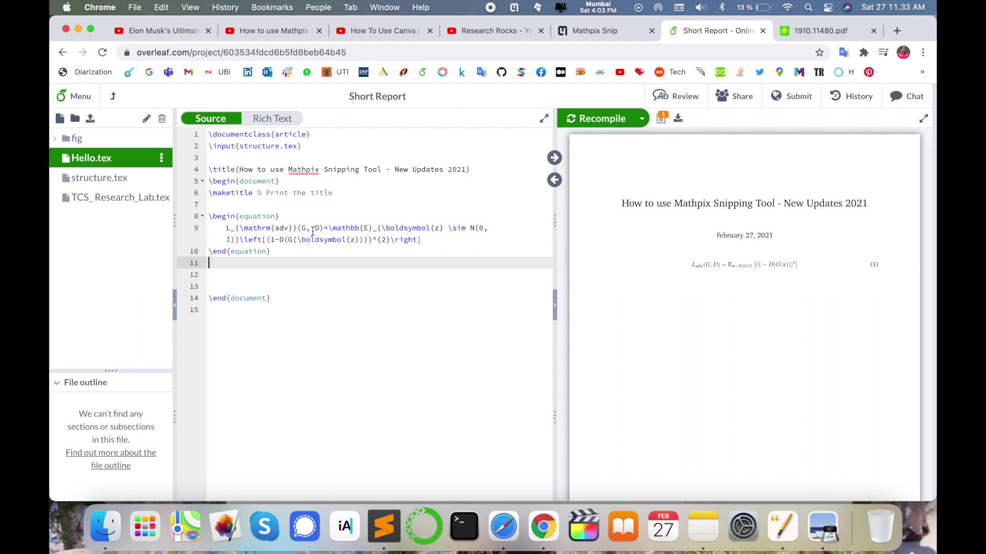
pyautogui.click(829, 29)
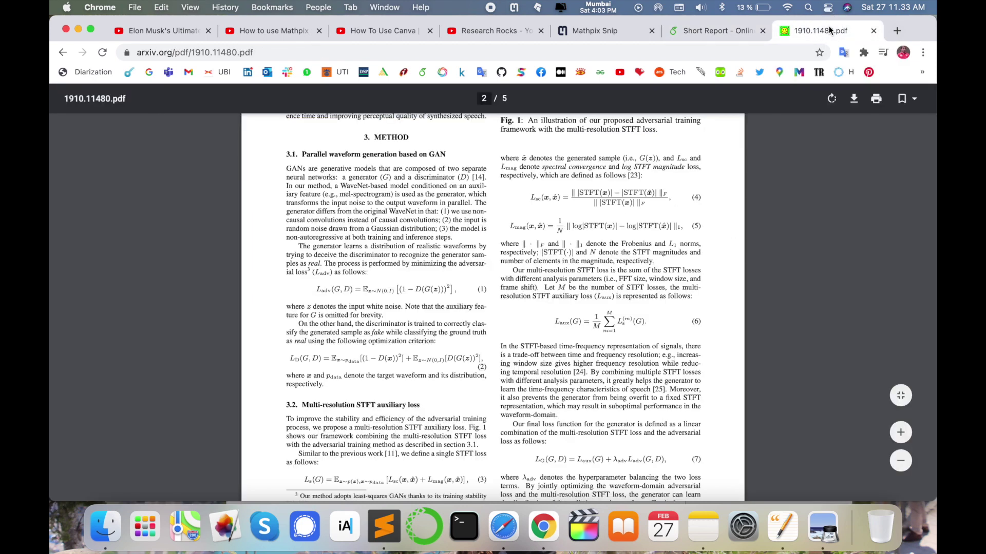
# Snip the L_sc spectral convergence loss, equation (4), from the PDF and recompile the Overleaf report.
pyautogui.click(512, 10)
pyautogui.click(322, 32)
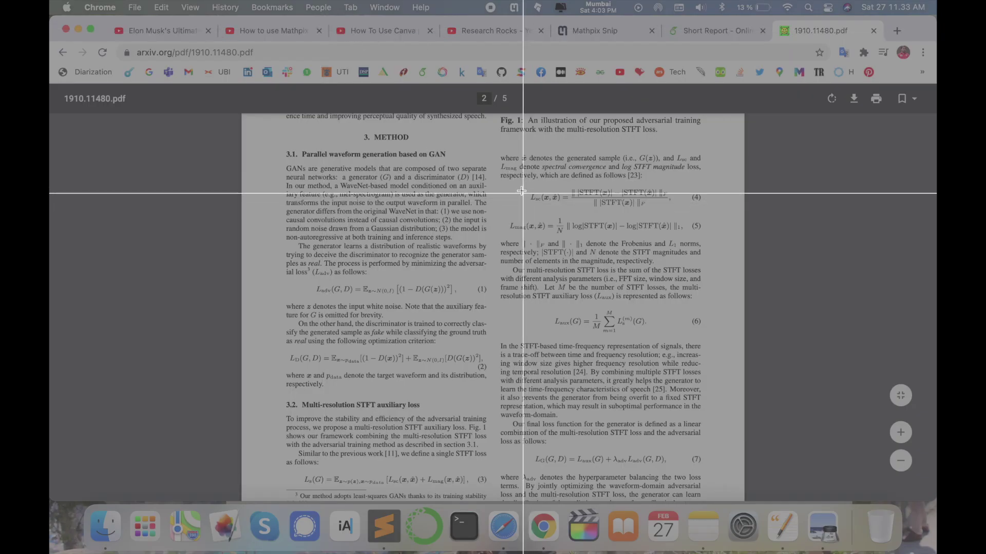
pyautogui.moveTo(526, 184)
pyautogui.mouseDown()
pyautogui.moveTo(656, 218)
pyautogui.moveTo(681, 209)
pyautogui.mouseUp()
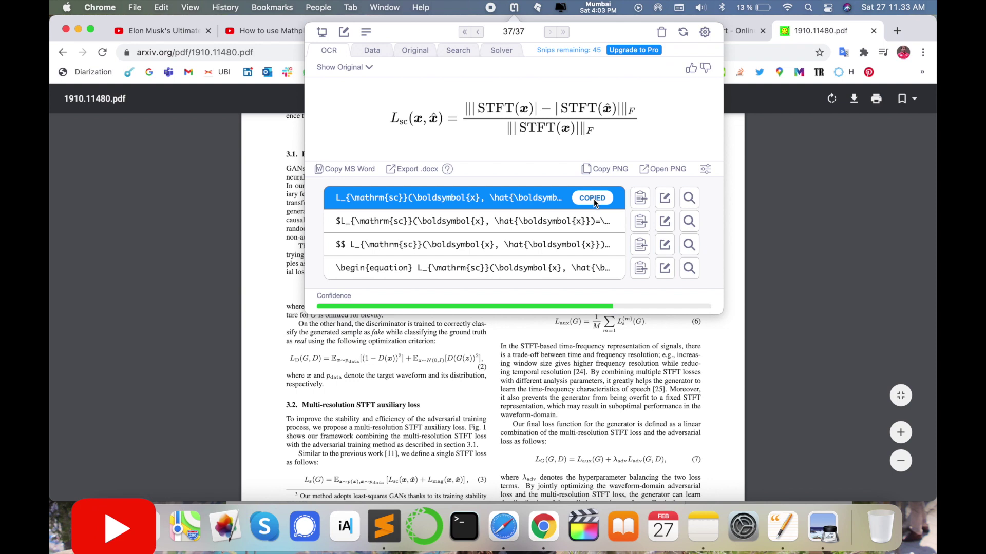
pyautogui.press('super+s')
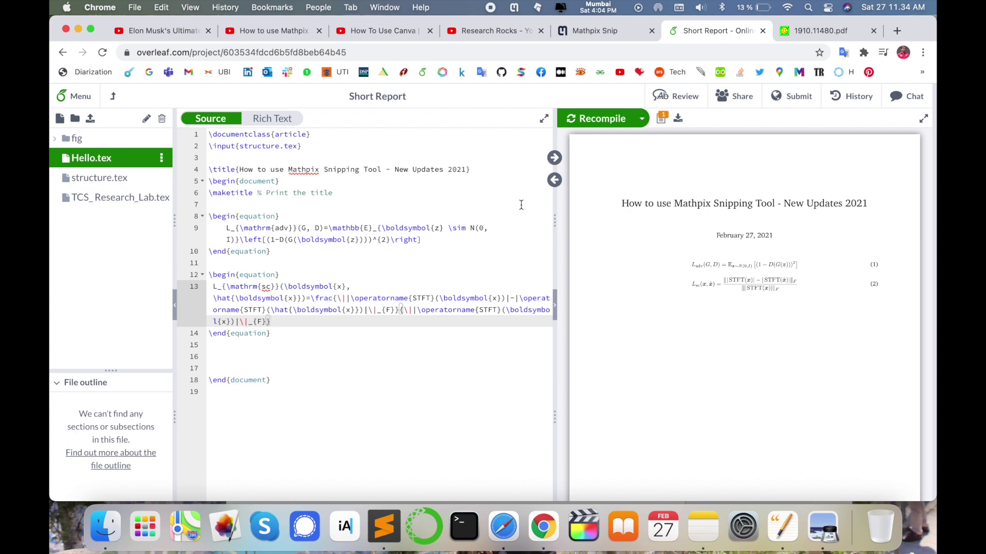
# Return to the arXiv paper and show Mathpix's history of recently snipped equations.
pyautogui.click(831, 33)
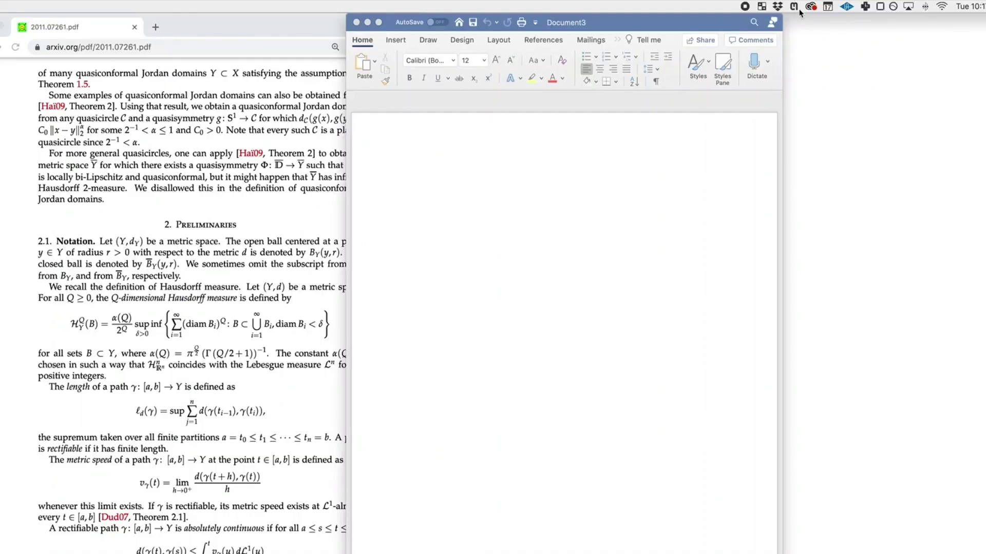
pyautogui.click(795, 7)
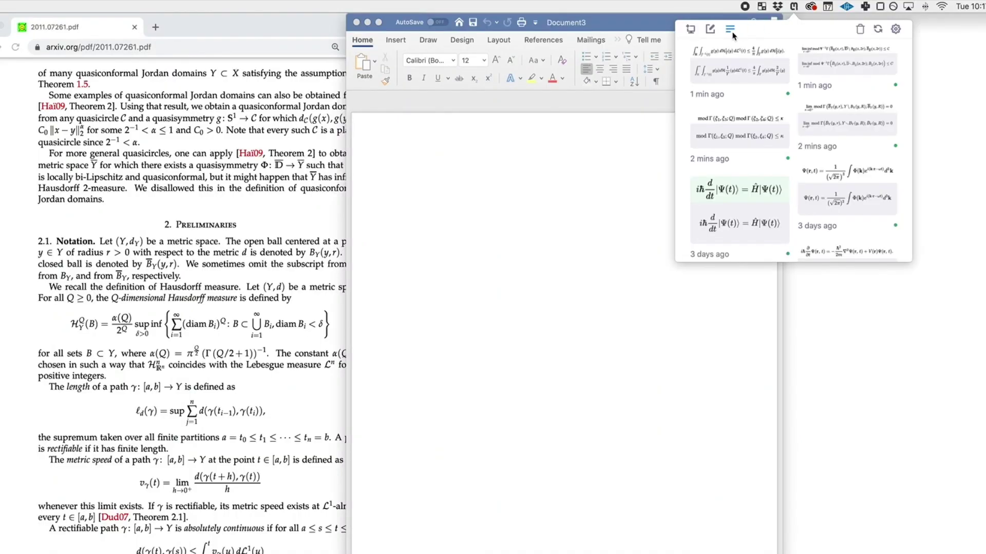
# Snip the Q-dimensional Hausdorff measure formula and paste it into the blank Word document as an equation.
pyautogui.click(691, 29)
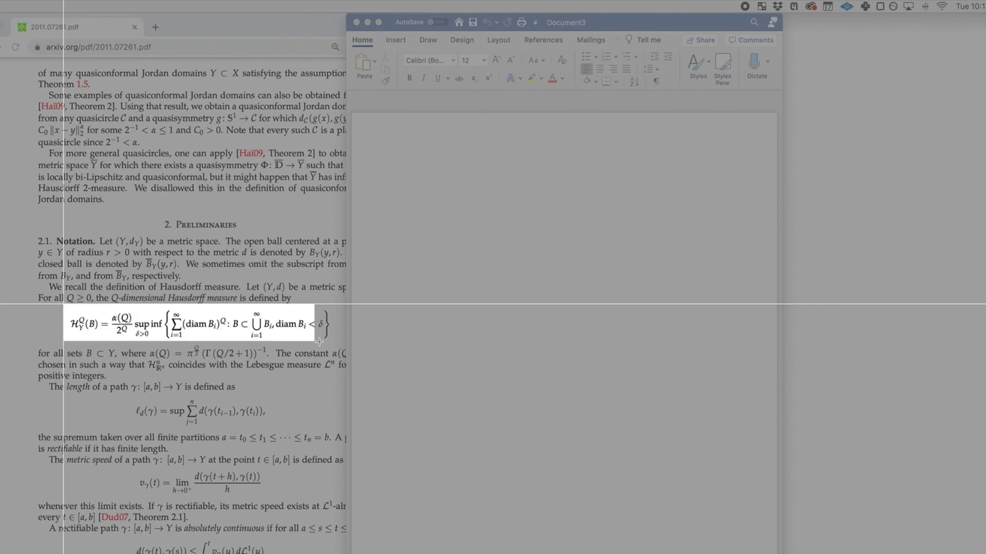
pyautogui.moveTo(63, 304); pyautogui.dragTo(339, 349)
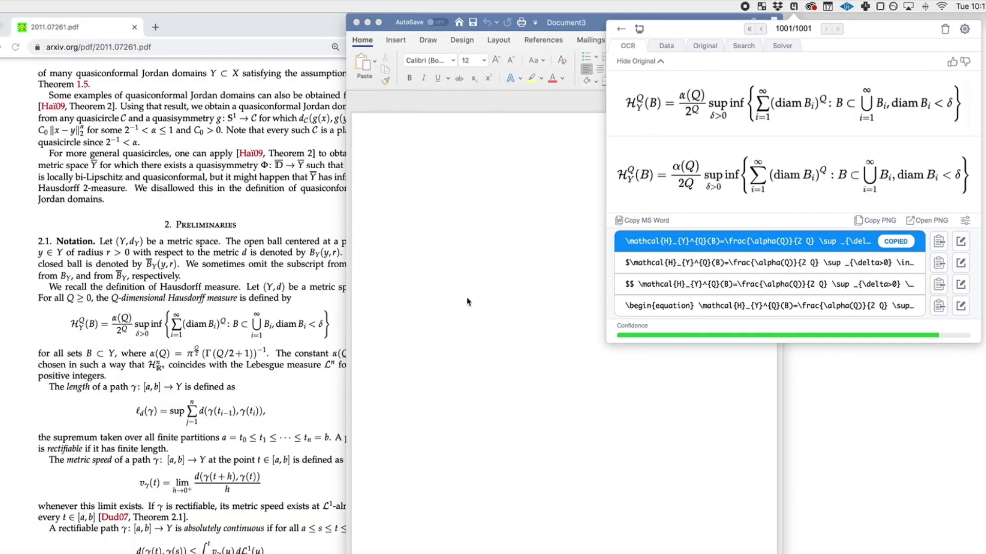
pyautogui.click(641, 221)
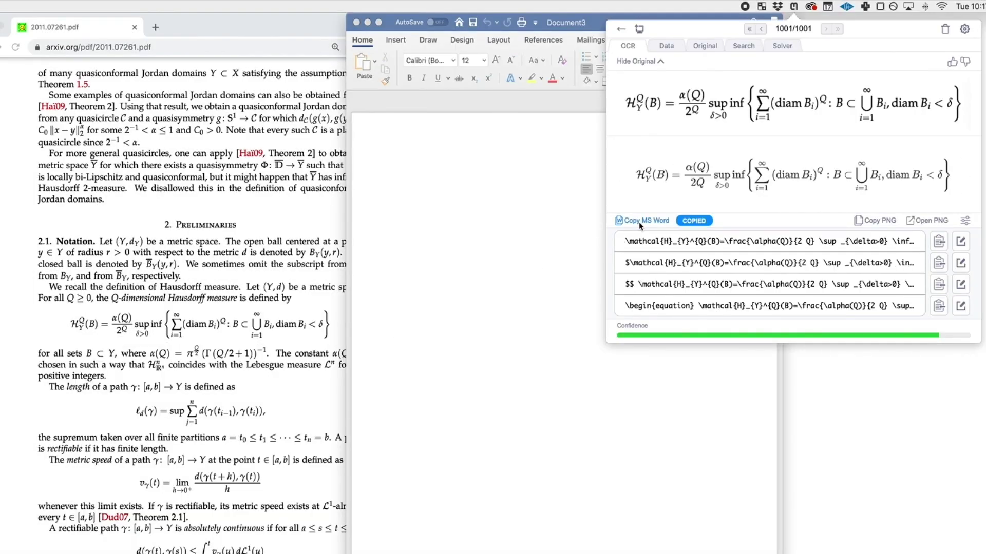
pyautogui.click(584, 229)
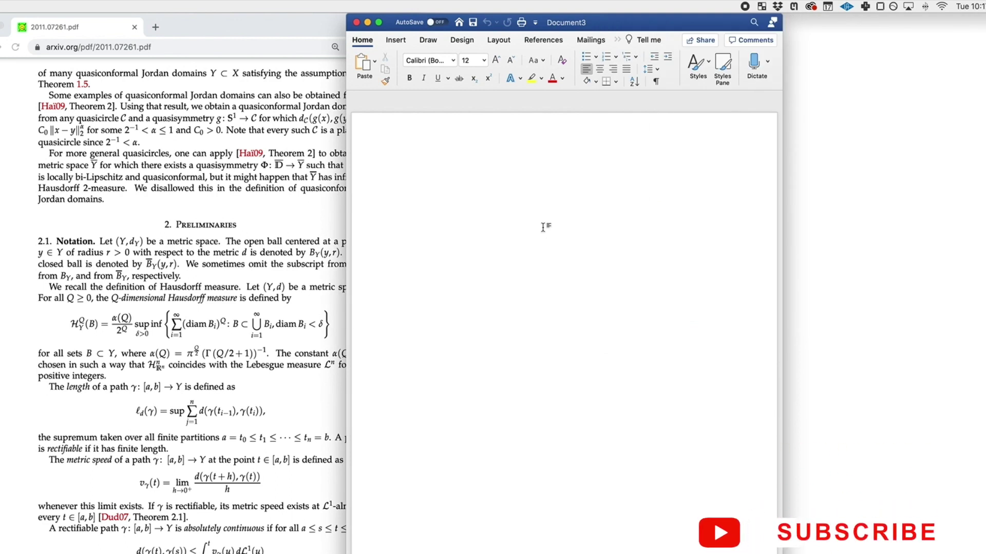
pyautogui.press('super+v')
pyautogui.click(693, 312)
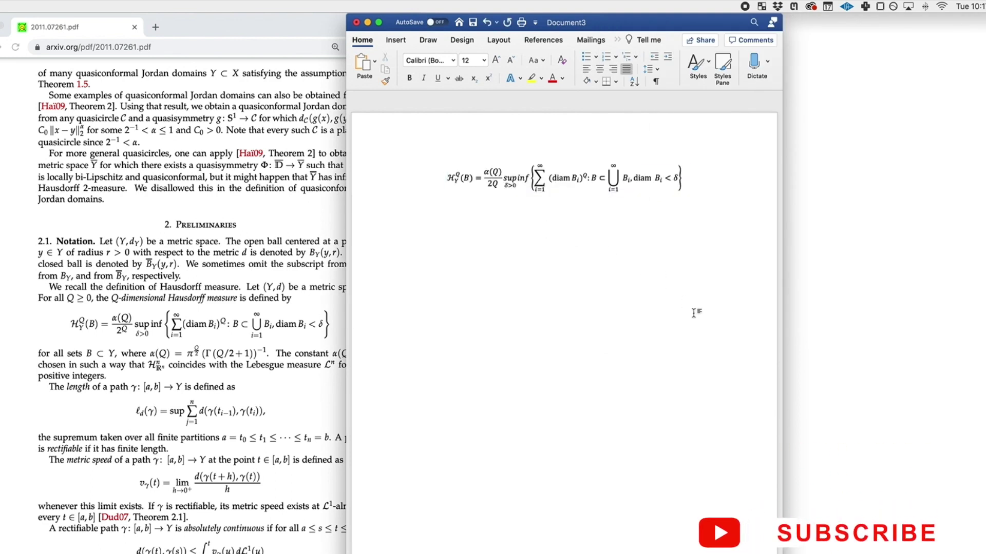
pyautogui.scroll(-2, 276, 482)
pyautogui.scroll(-2, 276, 482)
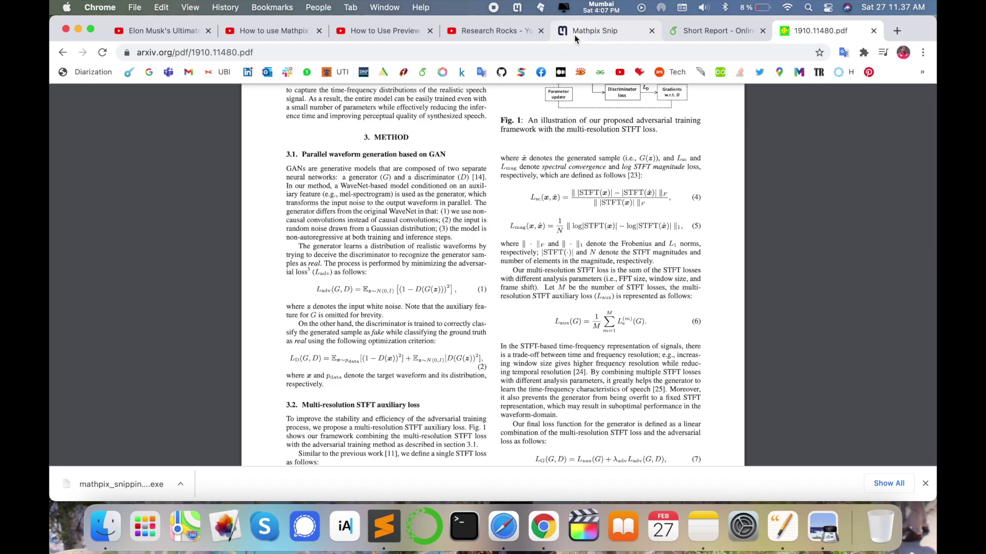
pyautogui.click(574, 38)
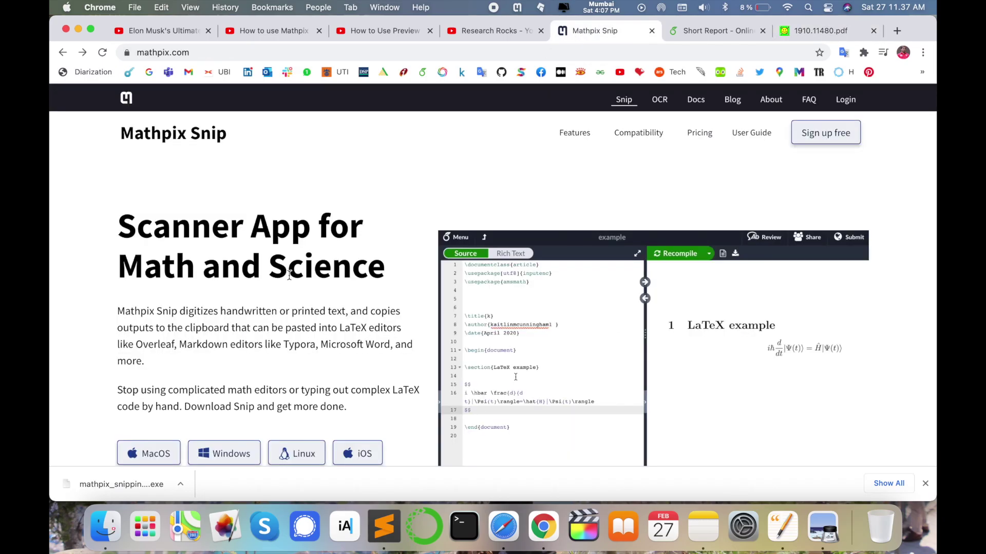
pyautogui.scroll(-10, 289, 275)
pyautogui.scroll(-10, 289, 275)
pyautogui.scroll(-5, 289, 276)
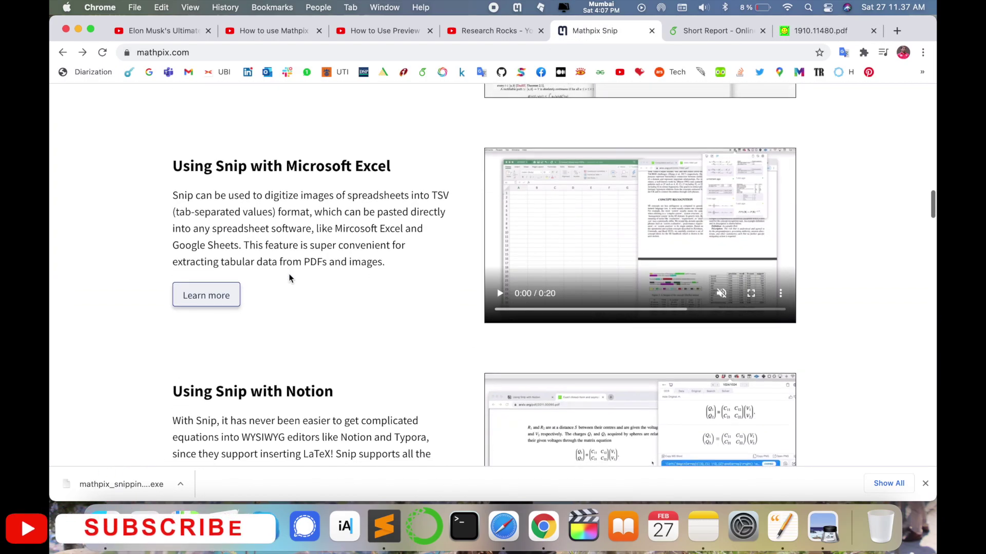
pyautogui.scroll(5, 308, 192)
pyautogui.scroll(1, 301, 177)
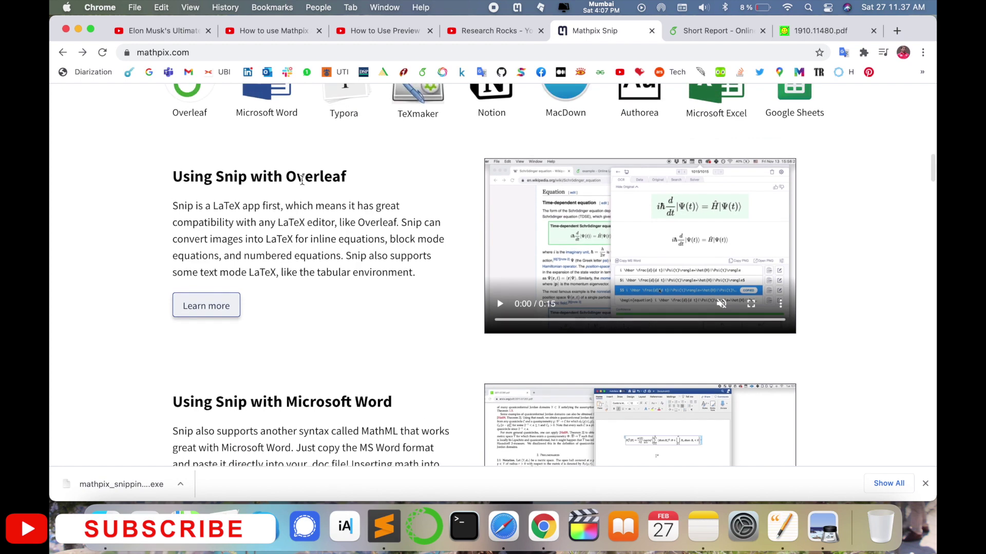
pyautogui.scroll(-3, 301, 177)
pyautogui.scroll(-2, 286, 239)
pyautogui.scroll(-3, 286, 242)
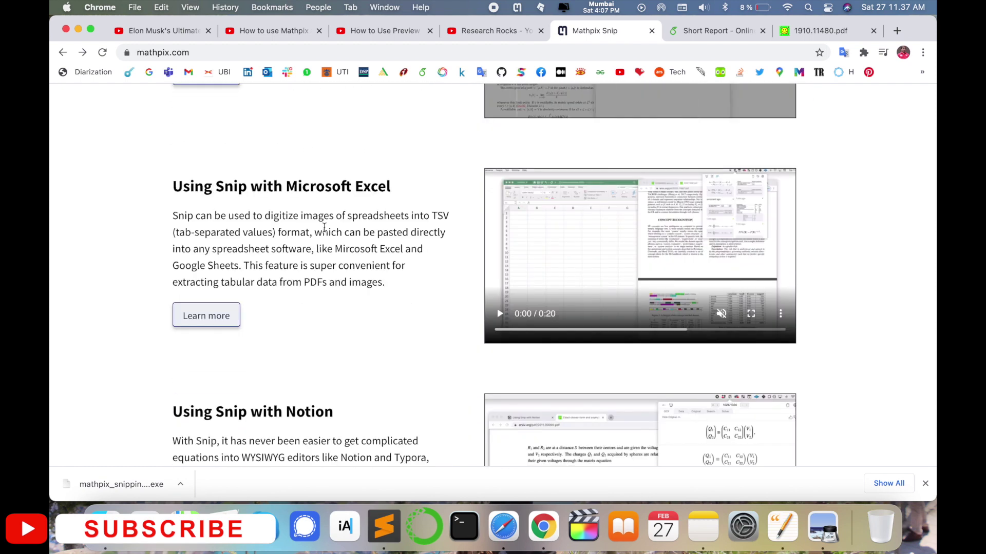
pyautogui.scroll(-3, 302, 209)
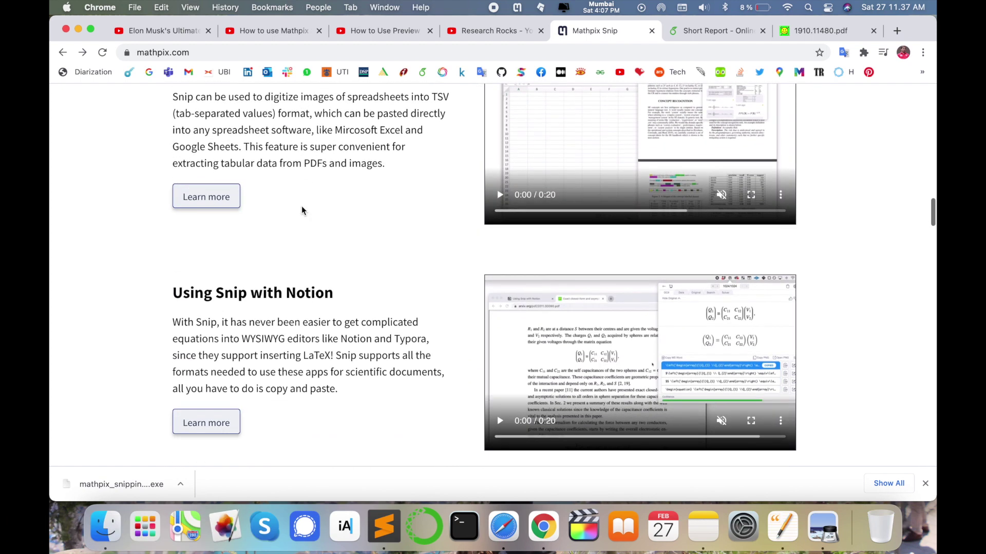
pyautogui.scroll(-2, 301, 211)
pyautogui.scroll(-3, 301, 295)
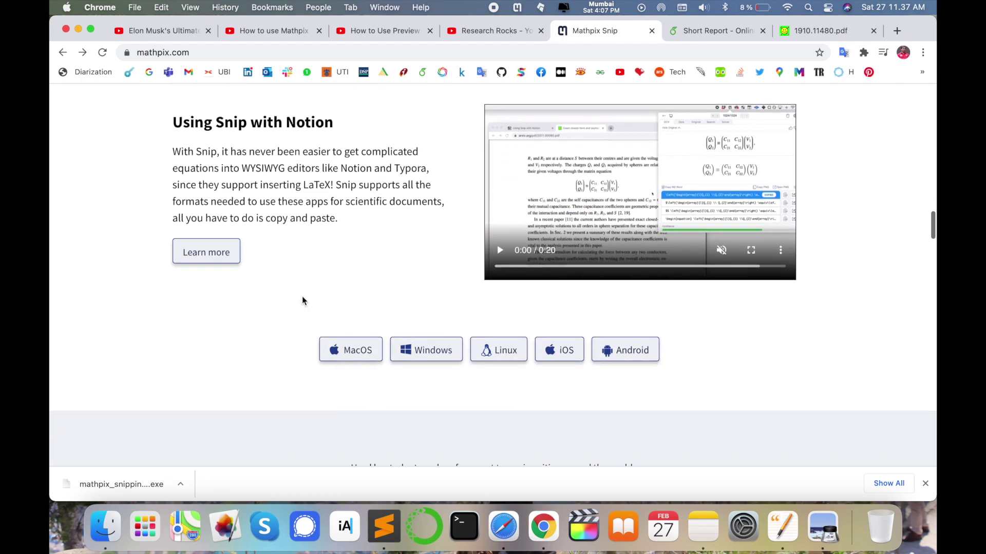
pyautogui.scroll(1, 302, 301)
pyautogui.scroll(3, 302, 301)
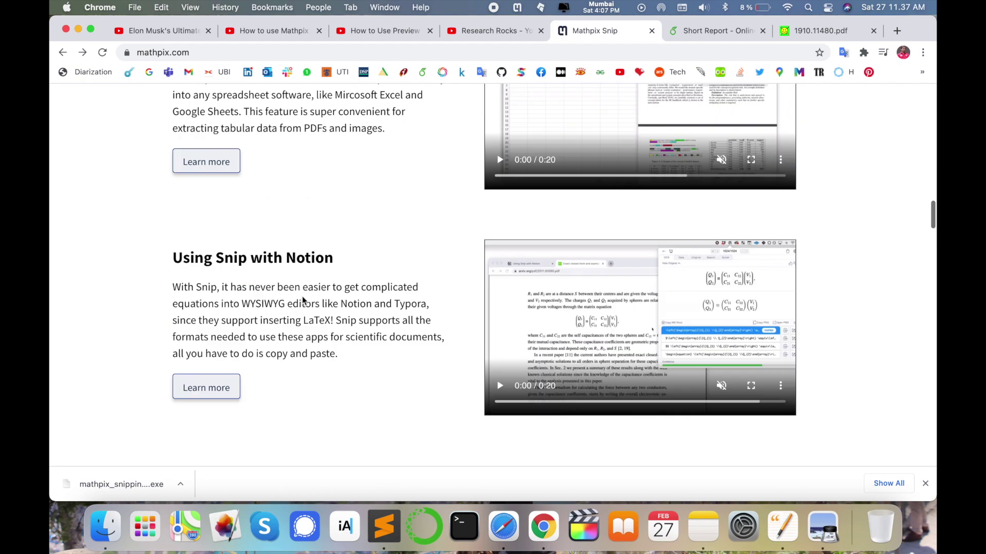
pyautogui.scroll(10, 303, 301)
pyautogui.scroll(10, 302, 300)
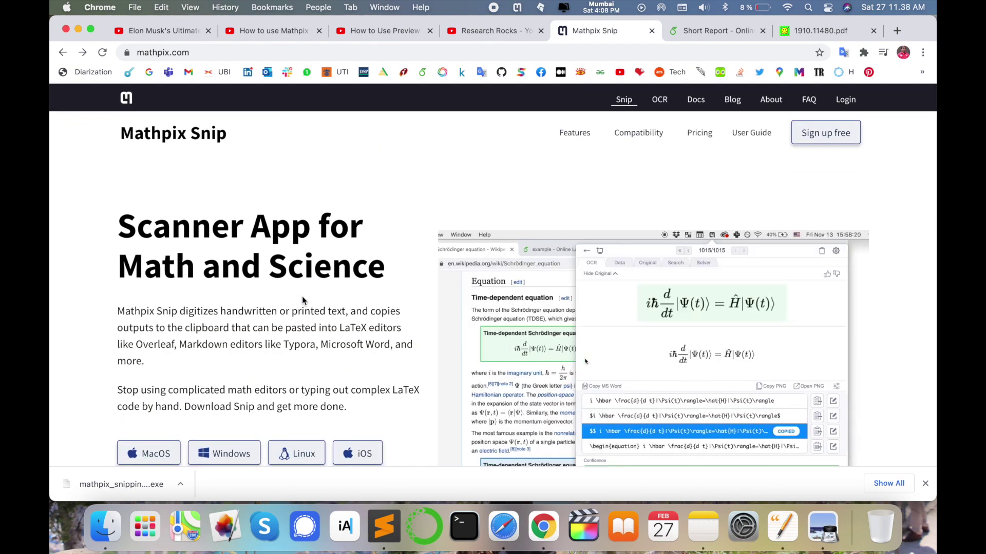